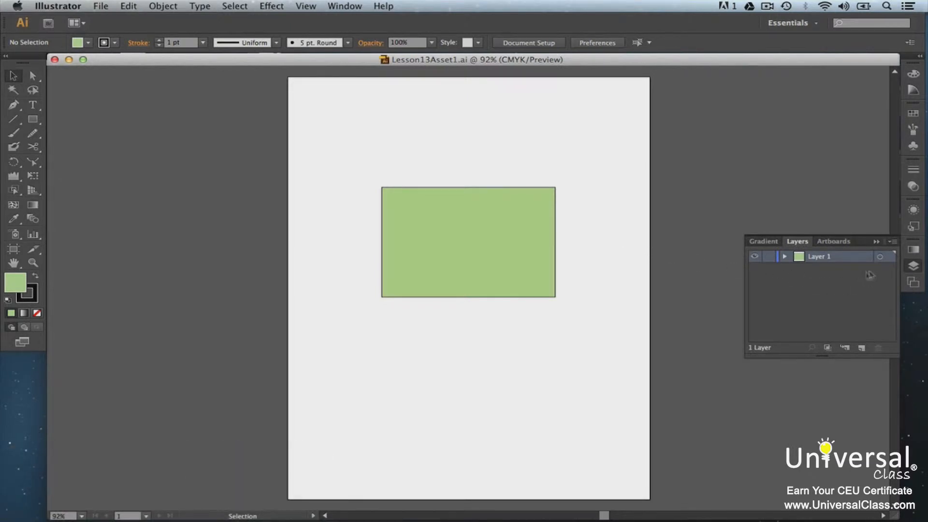
Apply a 3D Extrude & Bevel effect with 50 pt depth to Layer 1's green rectangle, rotating it freehand to a steep diagonal tilt
left_click(881, 258)
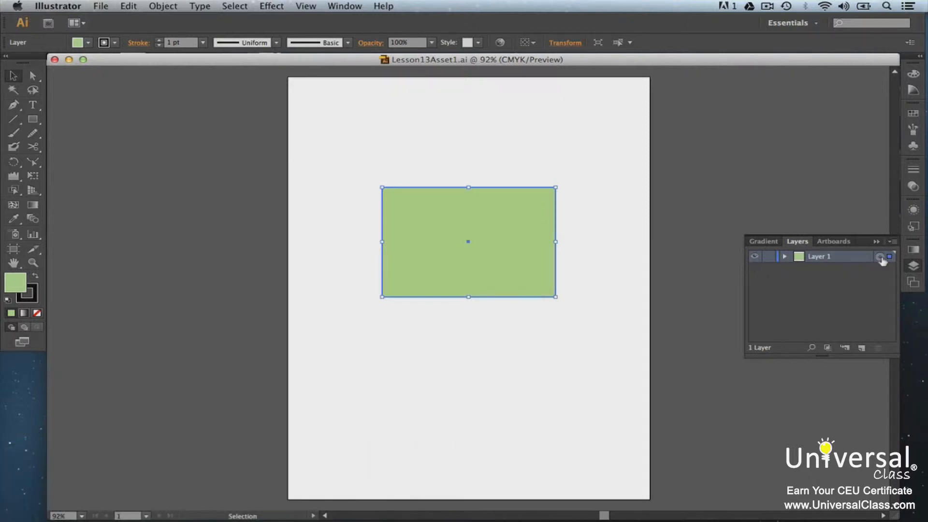
left_click(274, 6)
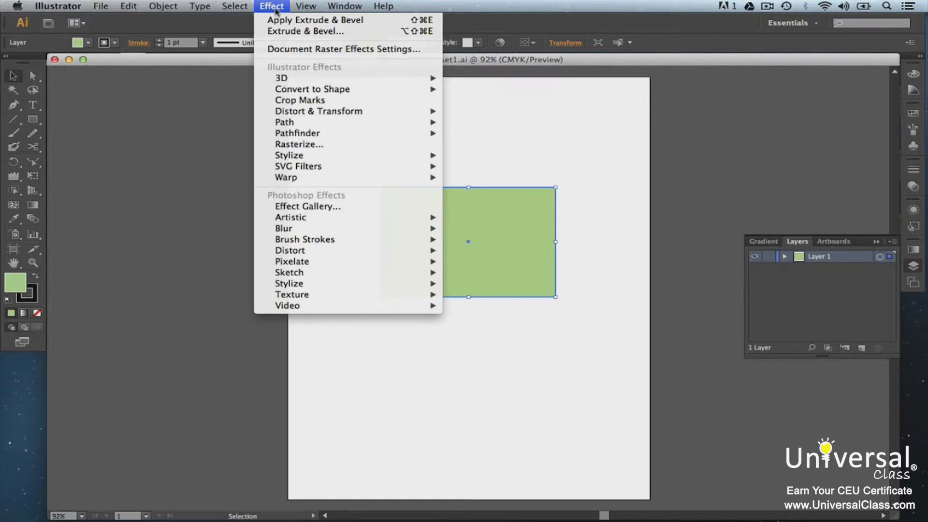
mouse_move(307, 82)
left_click(463, 82)
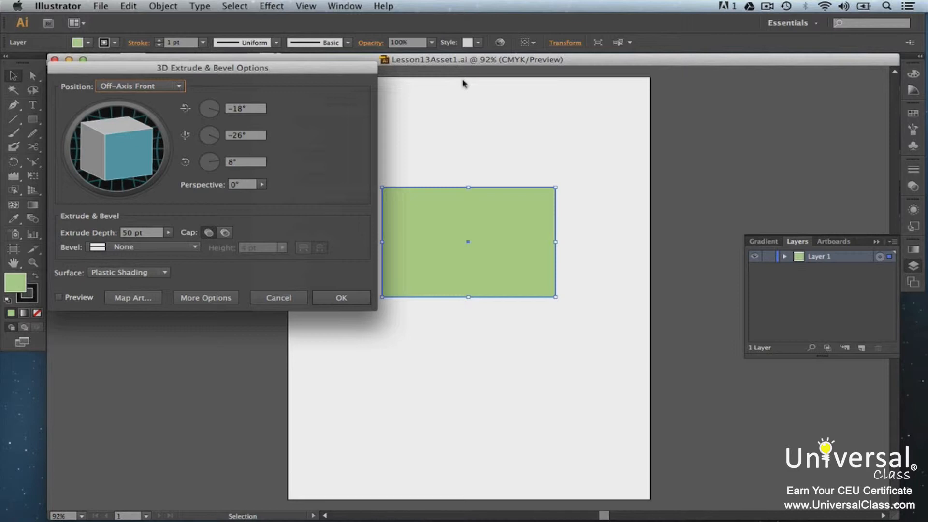
left_click(60, 297)
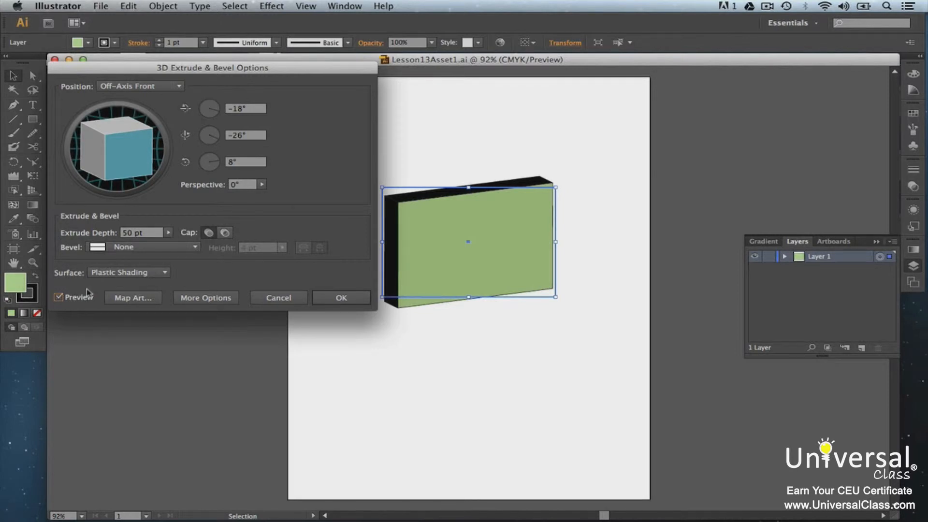
left_click_drag(113, 148, 126, 158)
left_click(327, 297)
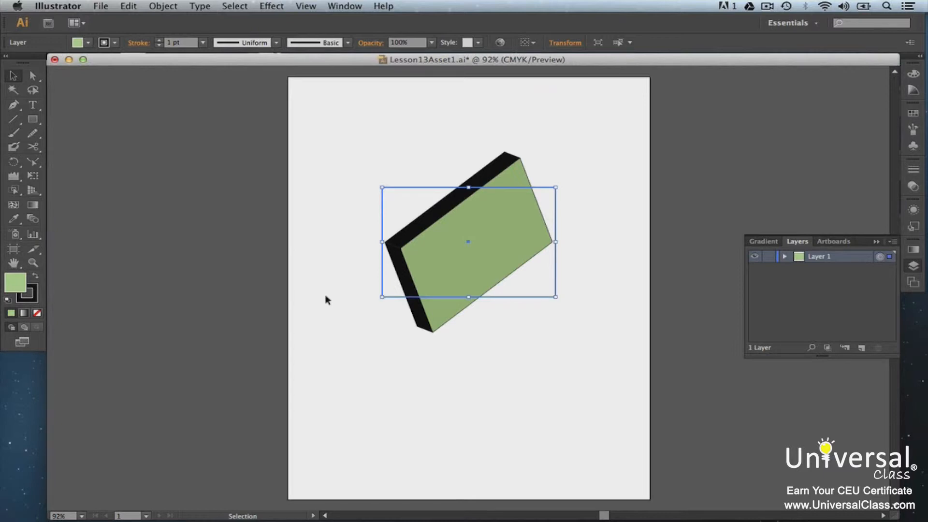
left_click(327, 300)
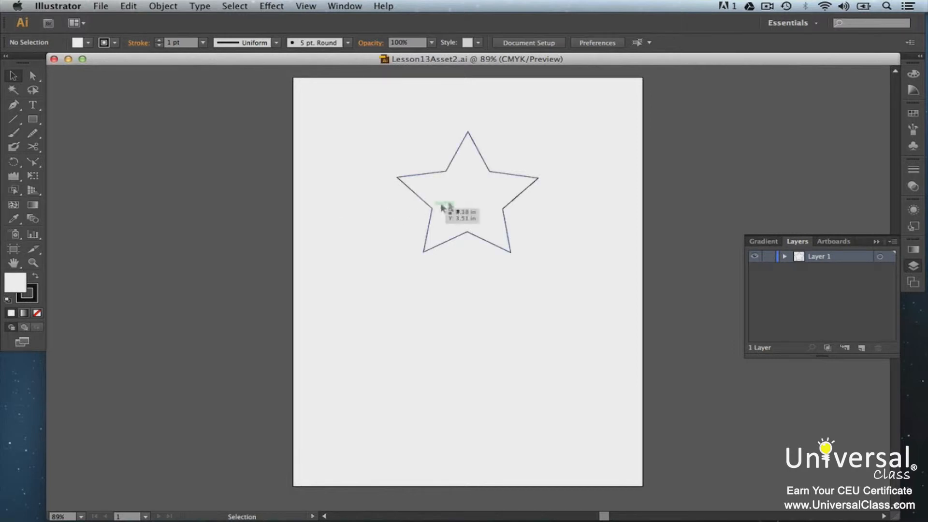
Start a Convert to Shape effect on the star using the Rectangle shape, with the preview enabled
left_click(460, 204)
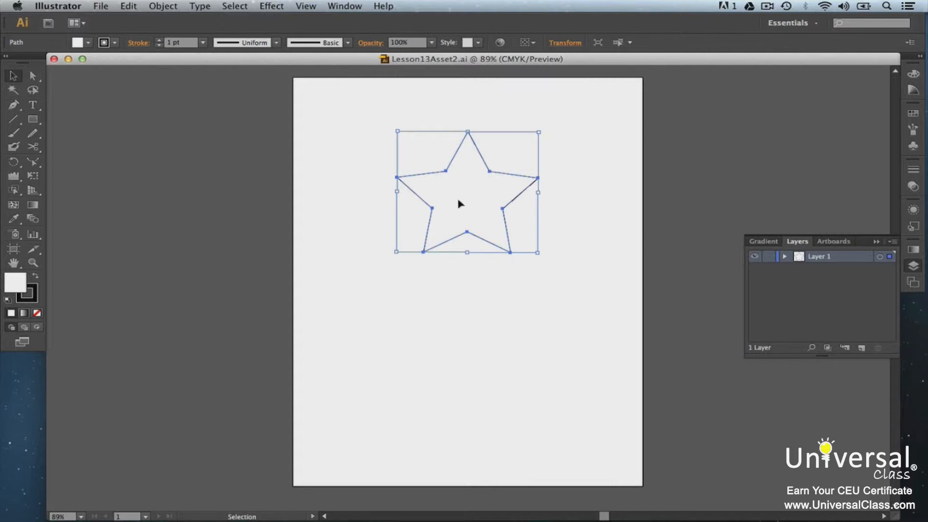
left_click(265, 5)
mouse_move(327, 91)
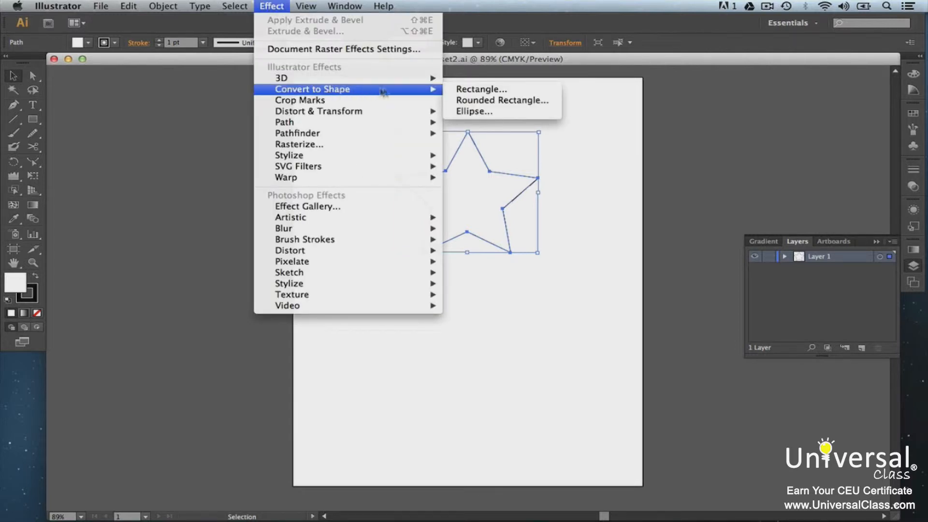
left_click(466, 91)
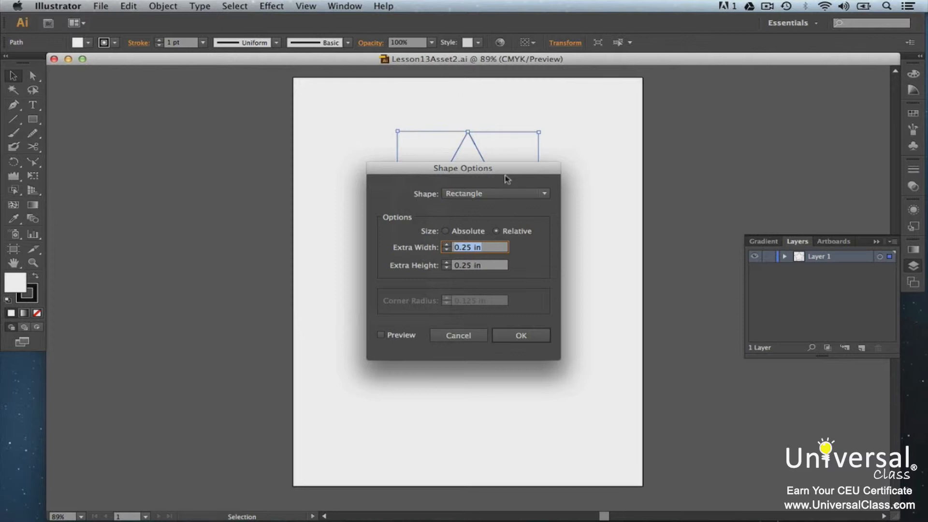
left_click_drag(510, 170, 304, 123)
left_click(175, 289)
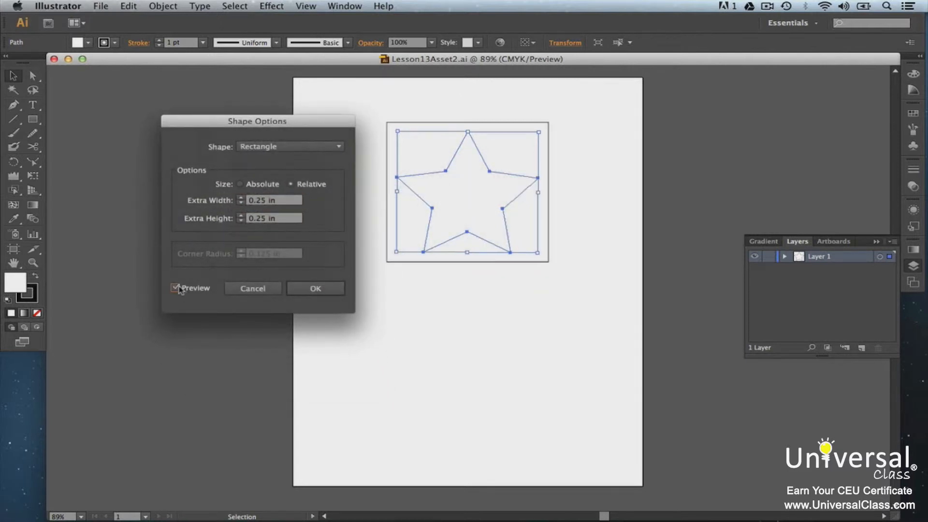
Keep the rectangle's size relative, set its extra width and extra height to 0 in, and apply the conversion
left_click(240, 184)
left_click(290, 184)
left_click(242, 203)
left_click(241, 203)
left_click(241, 221)
left_click(242, 221)
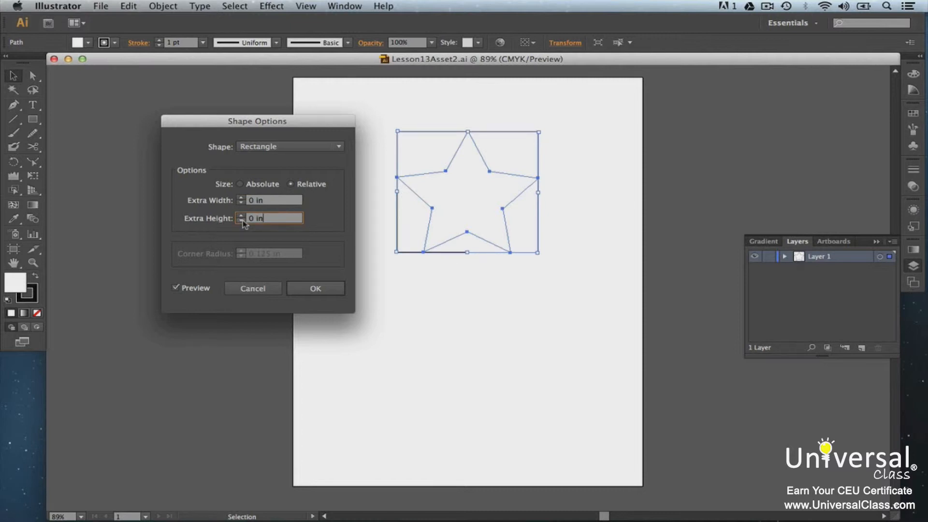
left_click(305, 289)
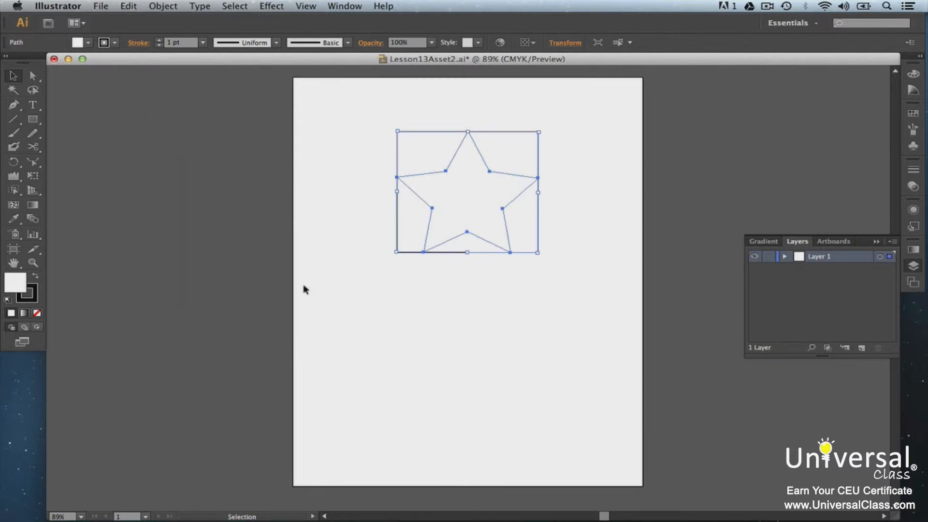
left_click(305, 289)
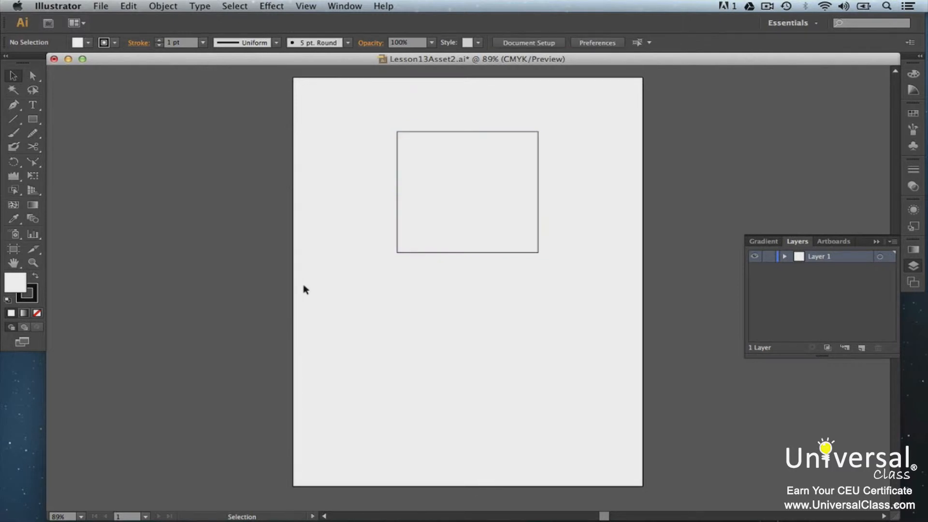
left_click(397, 201)
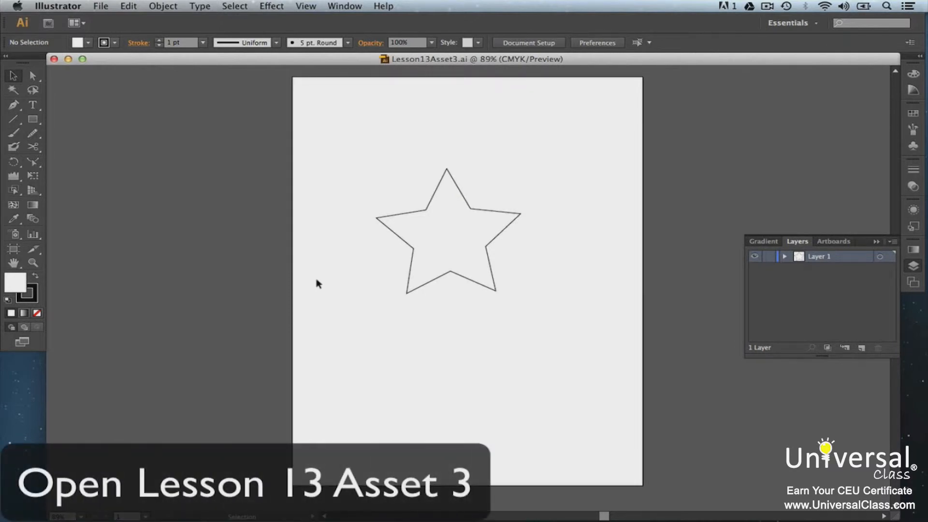
Apply the Scribble effect to the star in Lesson13Asset3.ai using the Default settings, with the preview enabled
left_click(400, 237)
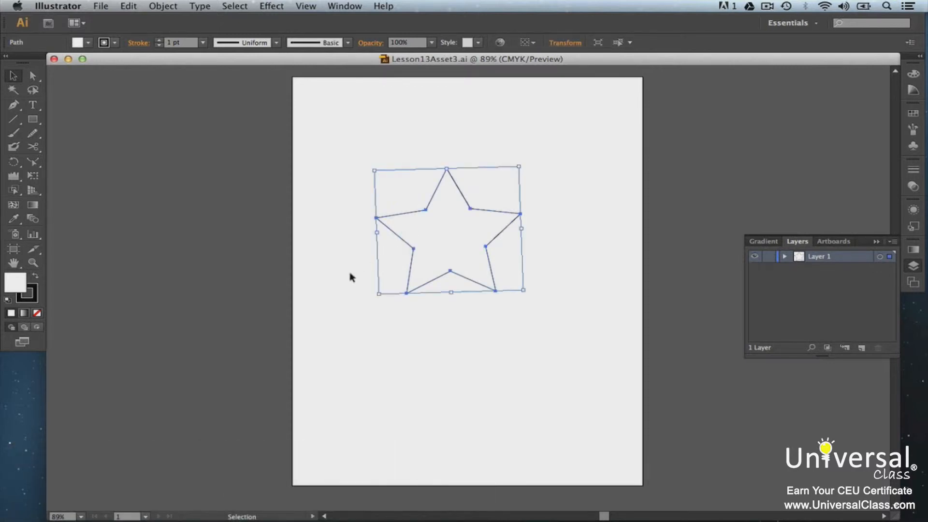
left_click(268, 7)
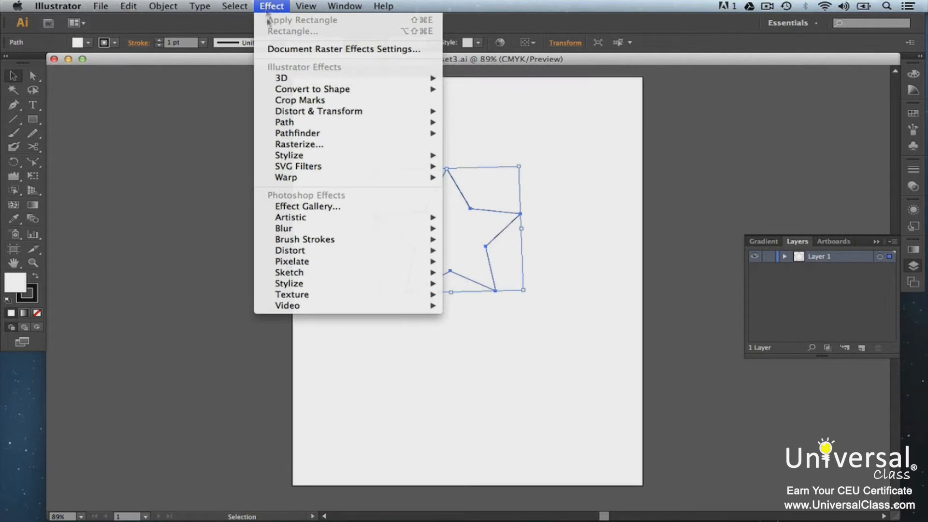
mouse_move(414, 157)
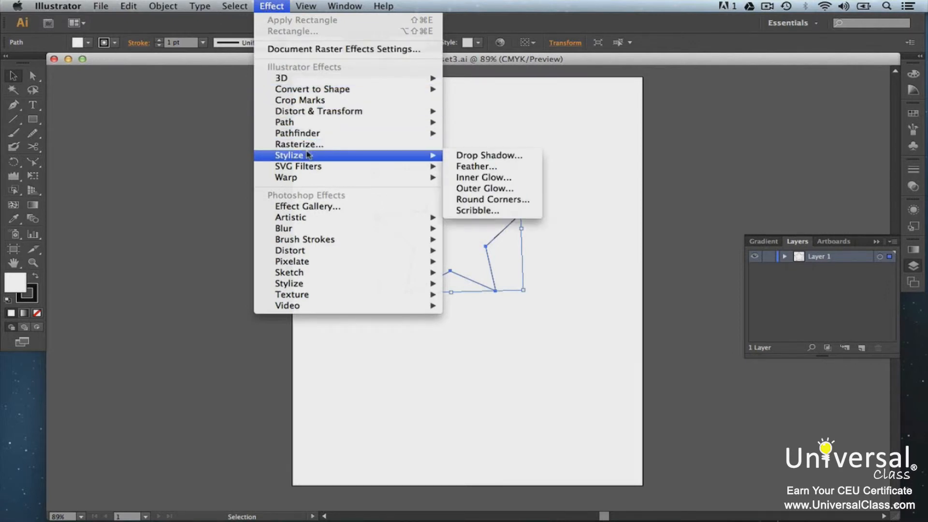
left_click(494, 210)
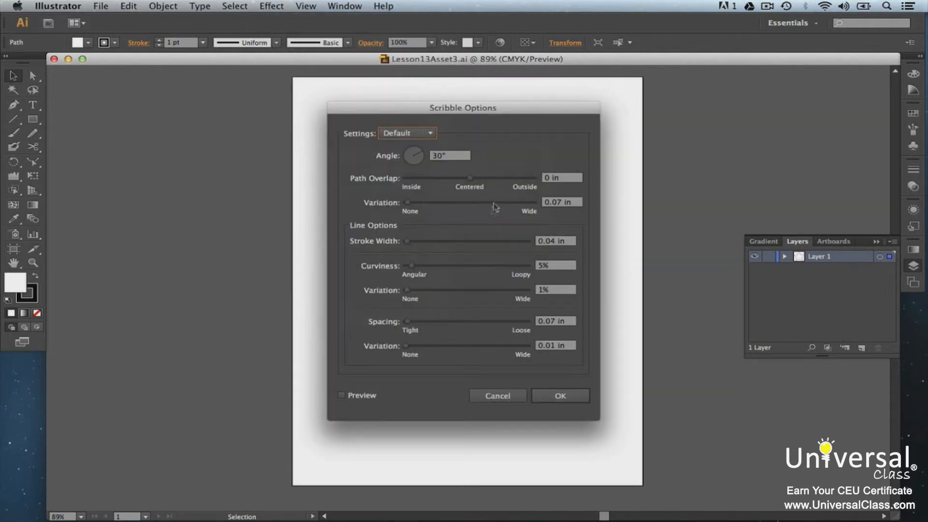
mouse_move(539, 108)
left_mouse_down()
mouse_move(320, 116)
mouse_move(288, 93)
left_mouse_up()
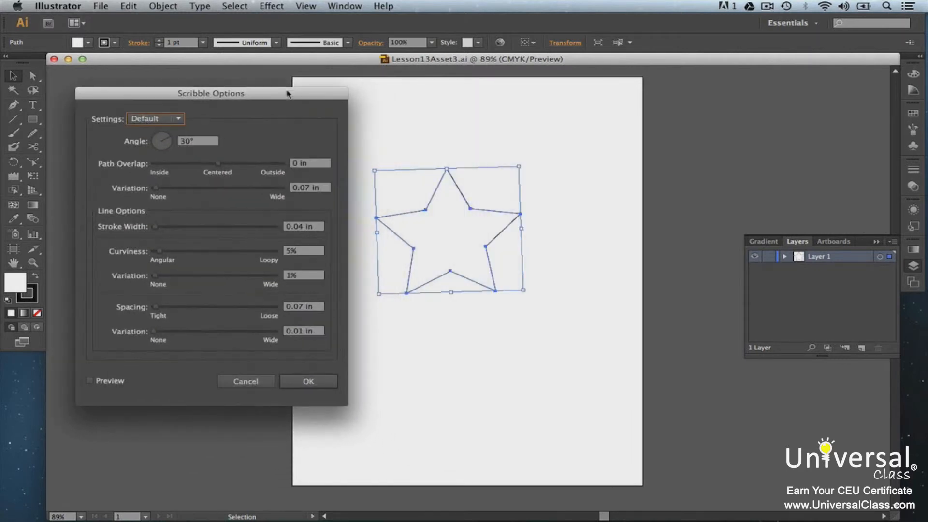
left_click(90, 381)
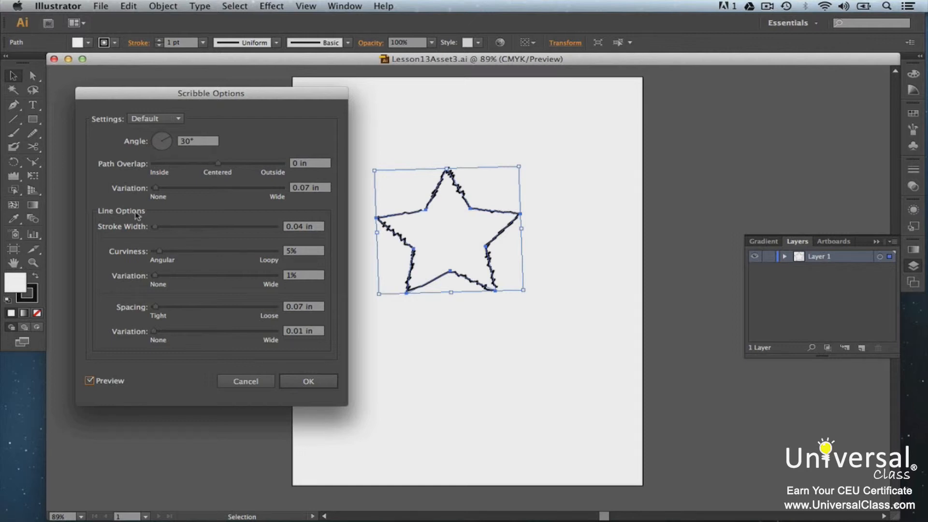
left_click(302, 382)
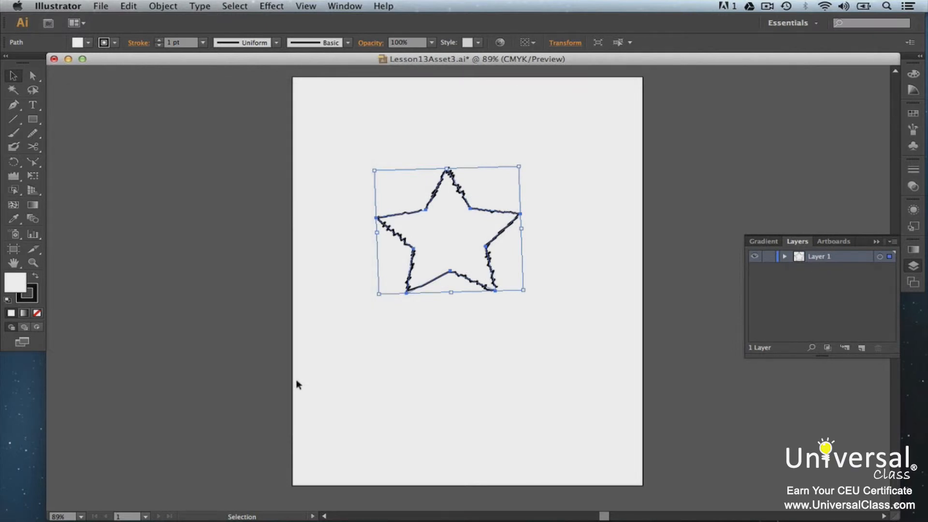
left_click(297, 384)
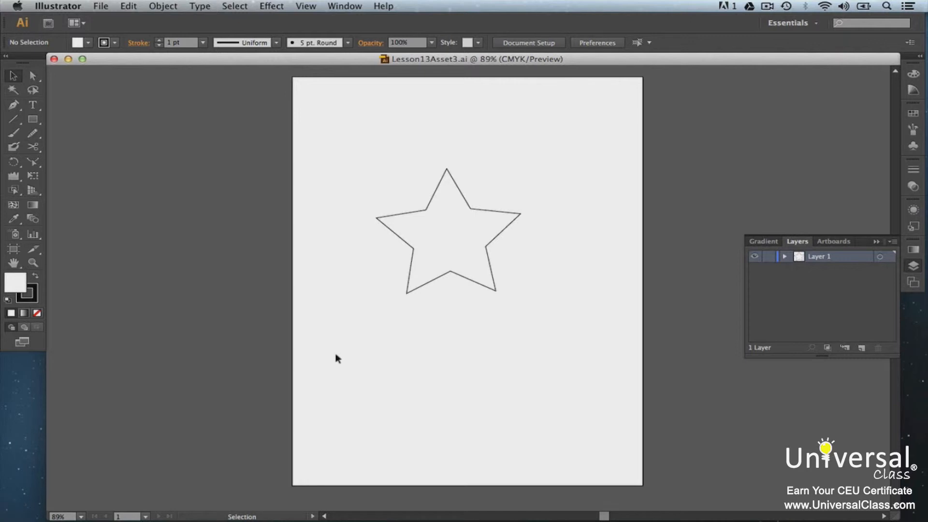
Apply an Inner Glow to the star with a rust-orange color, Darken mode, 75% opacity, 0.7 in blur and the Center option
left_click(420, 235)
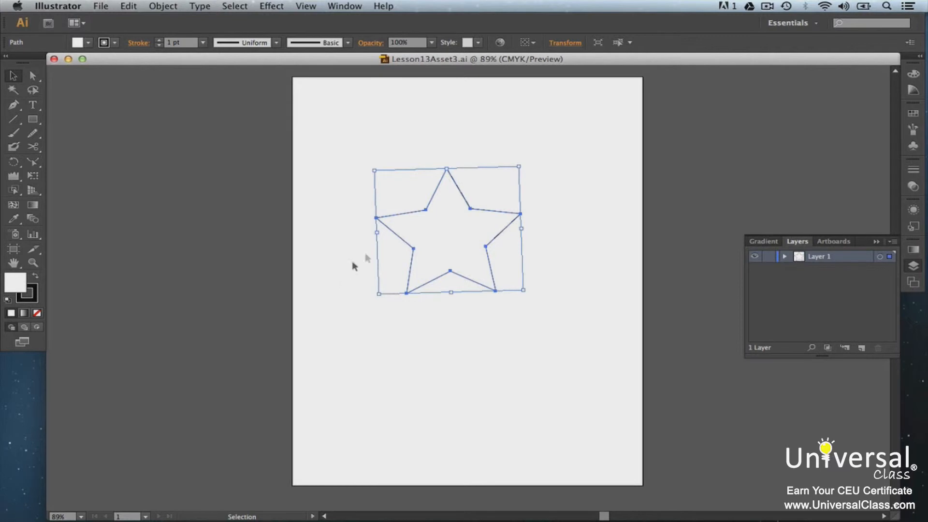
left_click(282, 11)
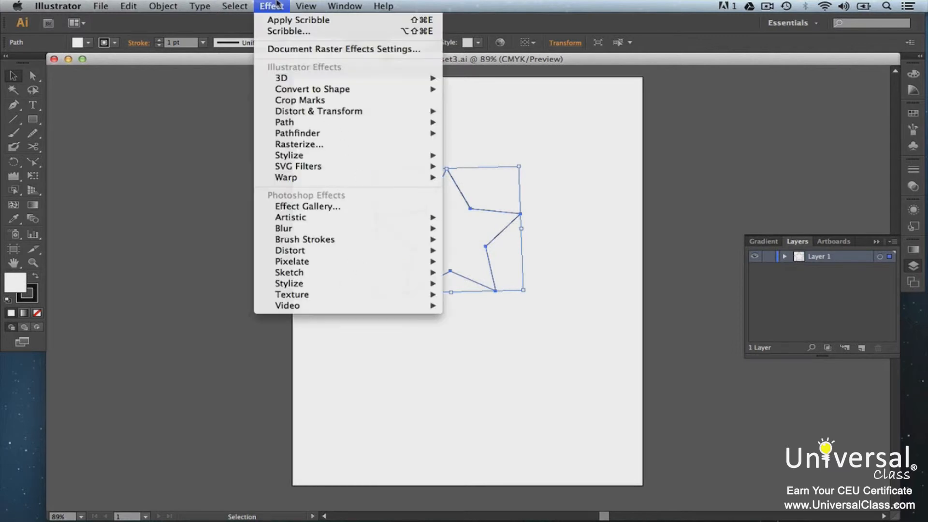
mouse_move(314, 158)
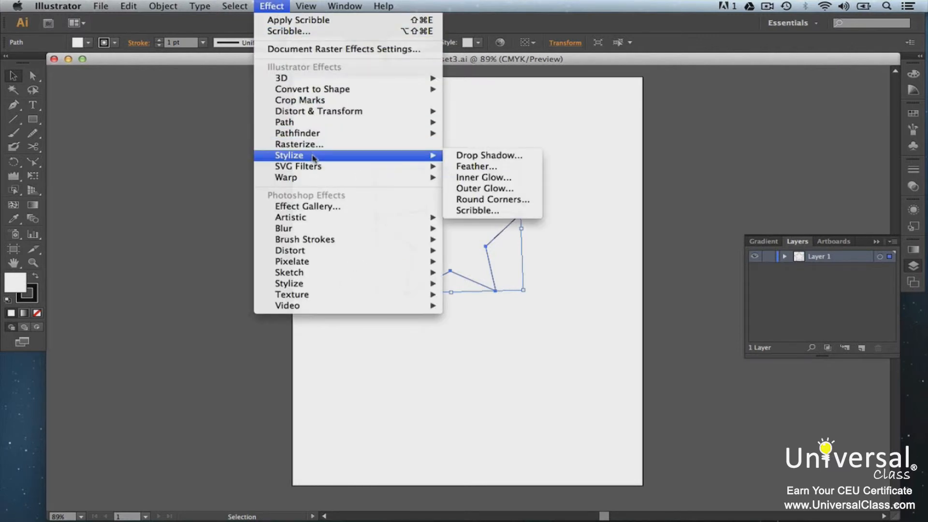
left_click(464, 183)
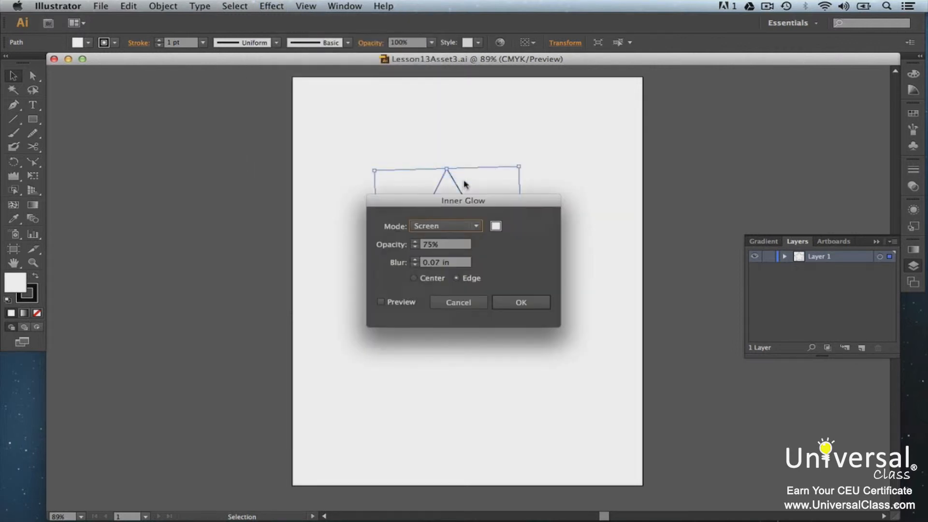
left_click_drag(504, 200, 256, 95)
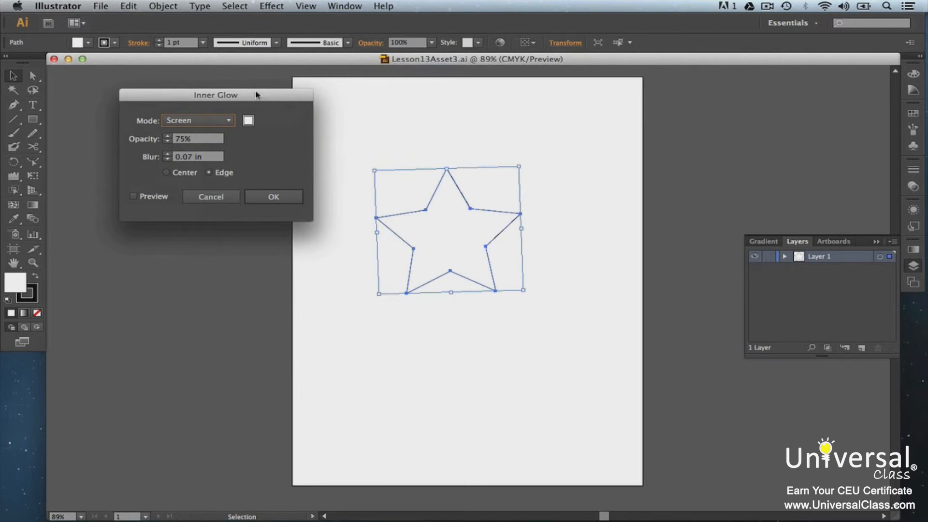
left_click(134, 196)
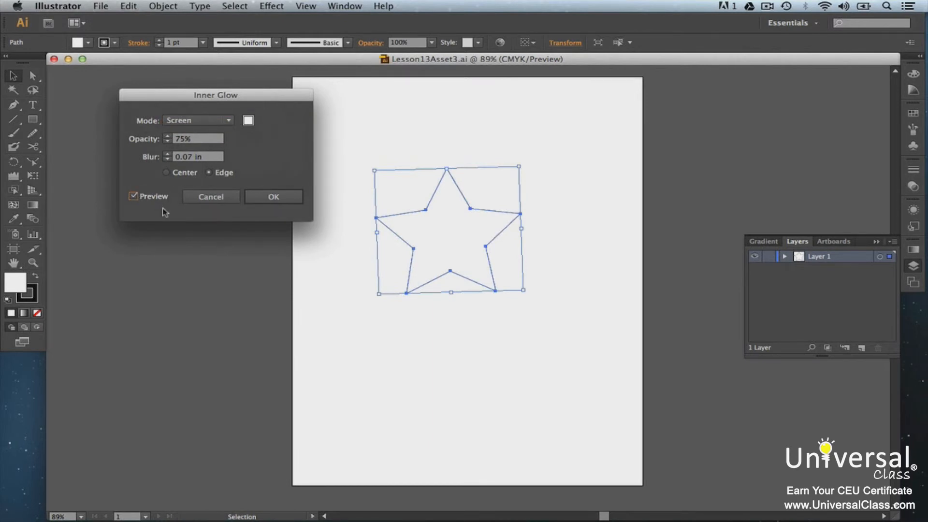
left_click(248, 121)
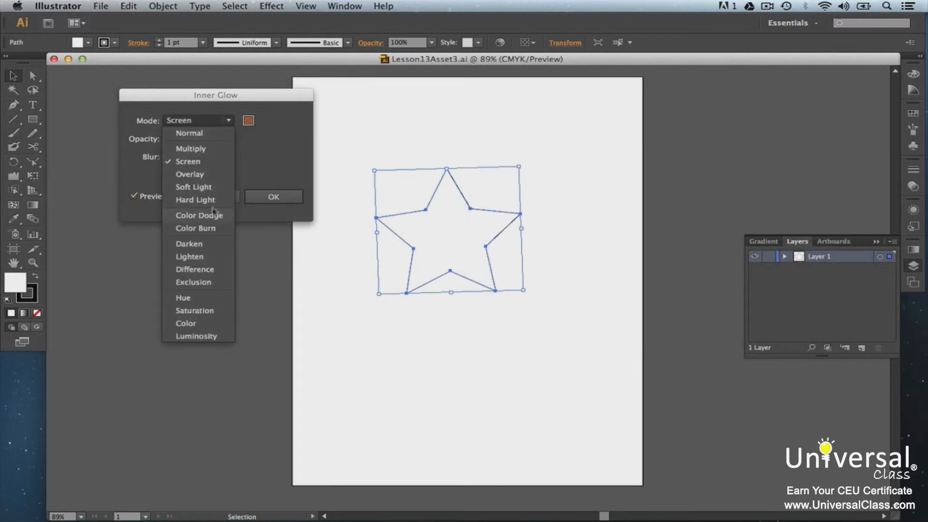
left_click(215, 243)
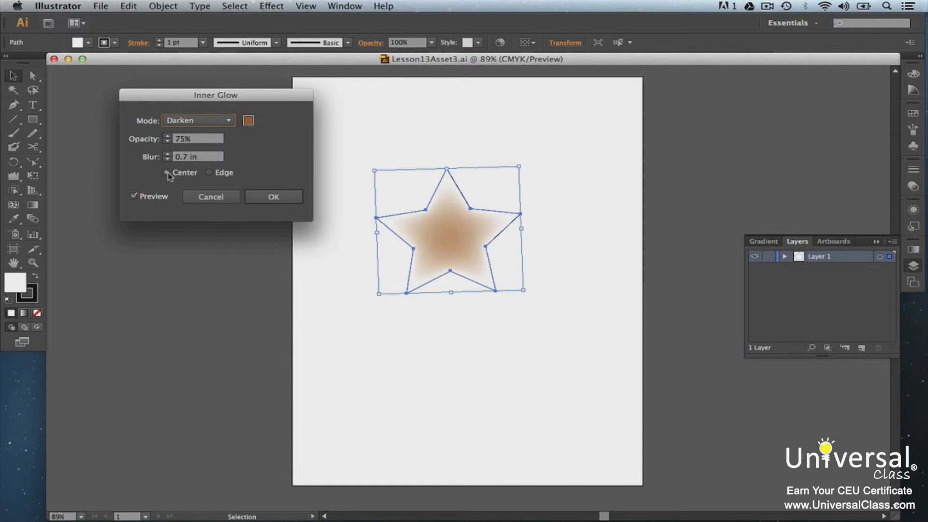
left_click(261, 196)
left_click(261, 192)
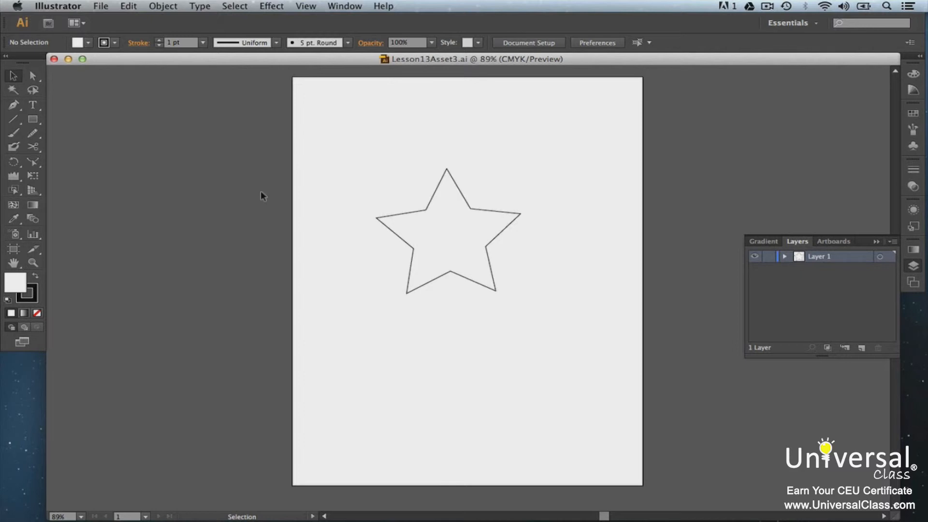
Apply a Drop Shadow to the star in Multiply mode with 75% opacity, 0.1 in X and Y offsets, 0.07 in blur and black color
left_click(439, 228)
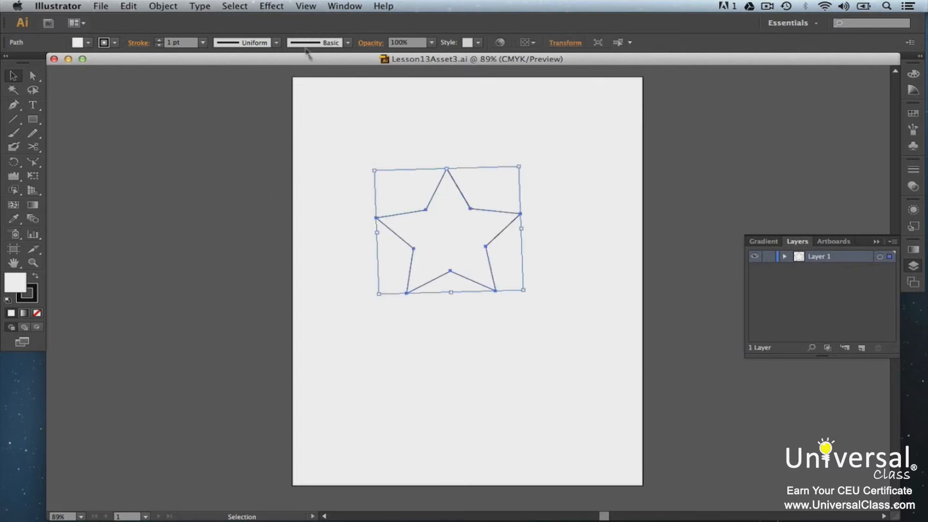
left_click(279, 7)
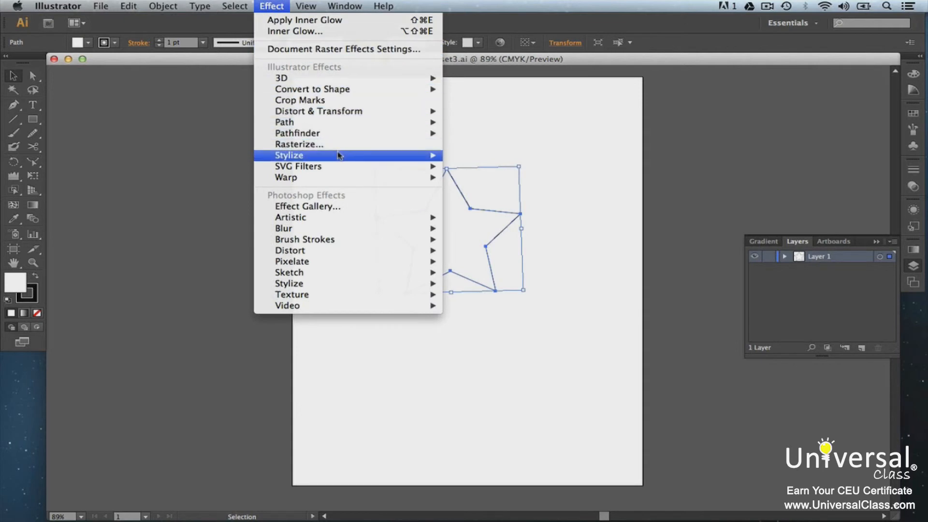
mouse_move(339, 156)
left_click(455, 155)
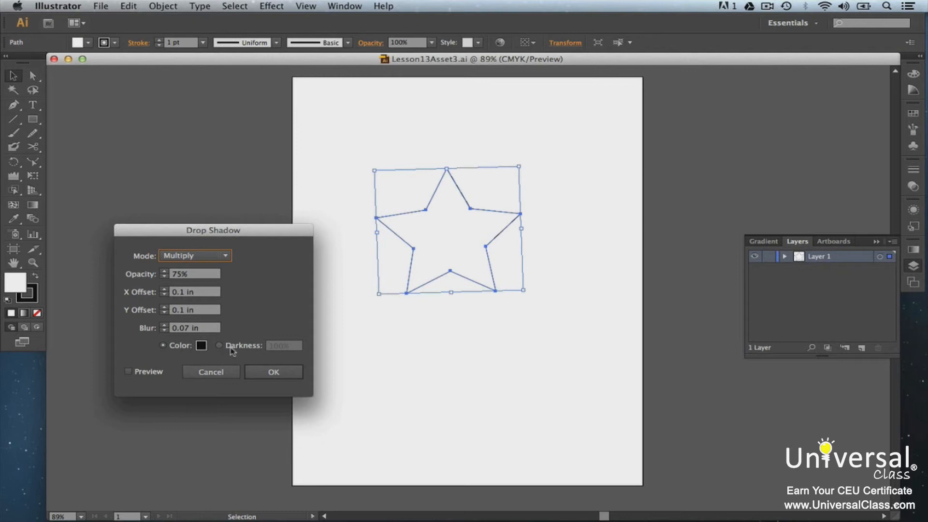
left_click(267, 371)
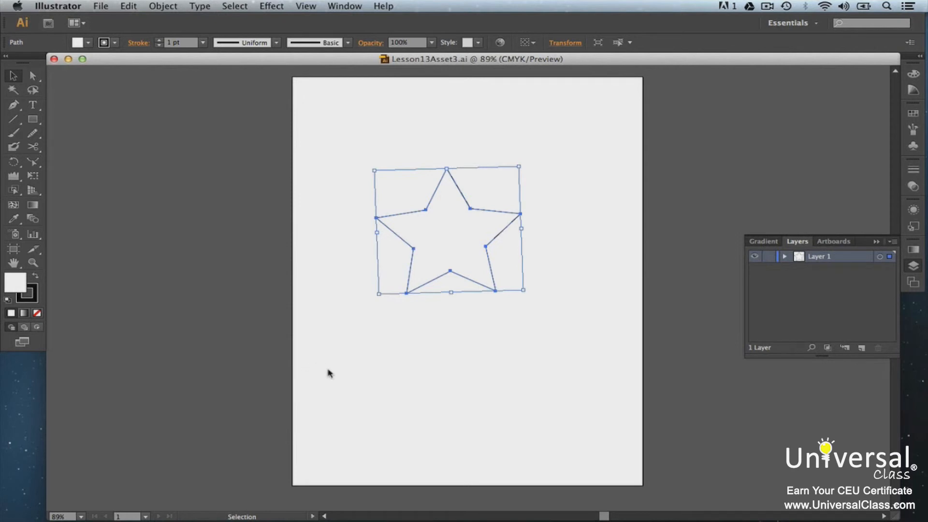
Apply 3D Extrude & Bevel to the star with the Off-Axis Front position, 50 pt depth, no bevel and Plastic Shading
left_click(332, 271)
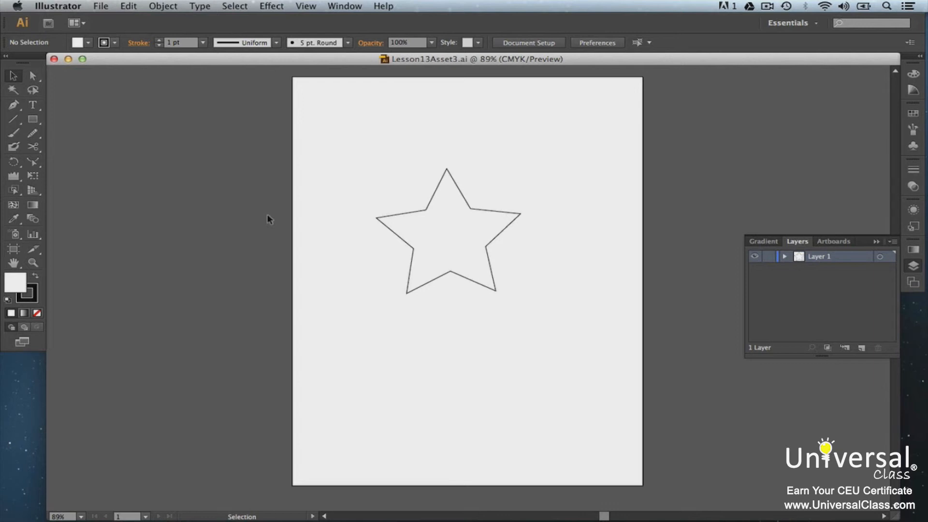
left_click(428, 235)
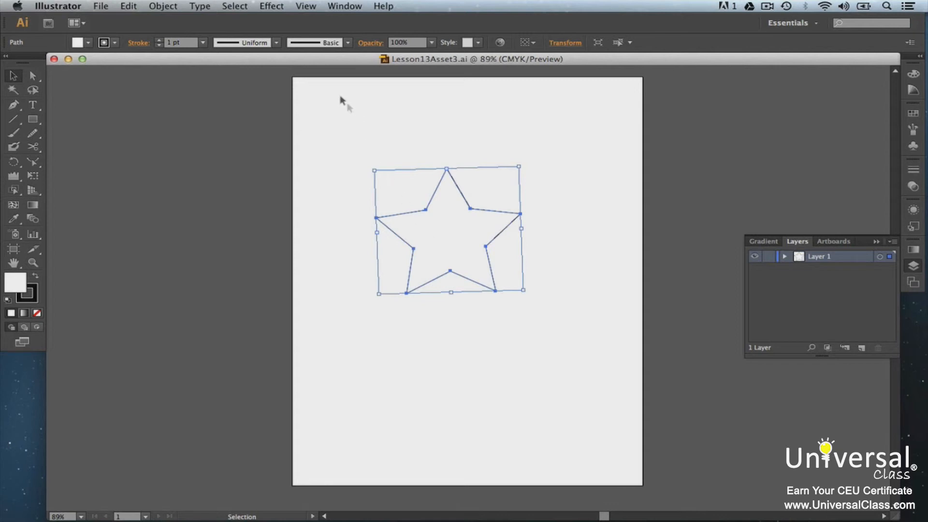
left_click(279, 6)
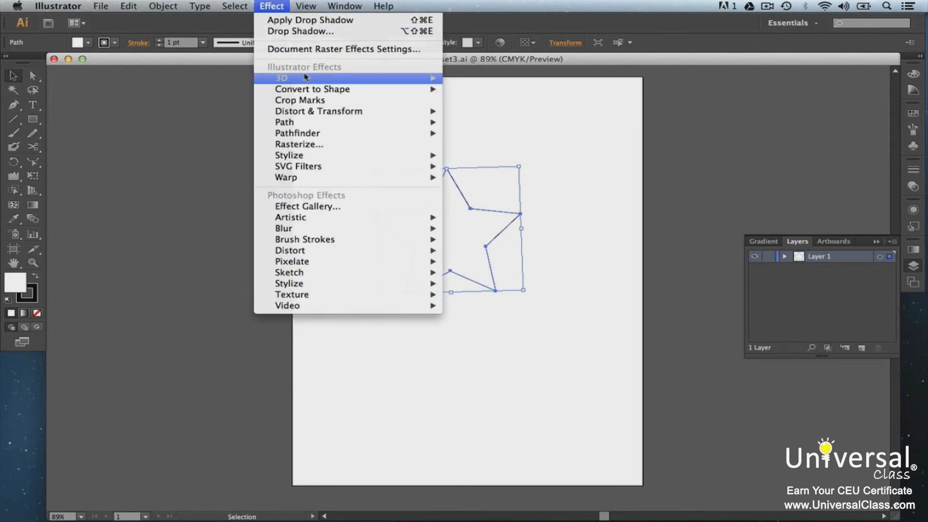
mouse_move(306, 77)
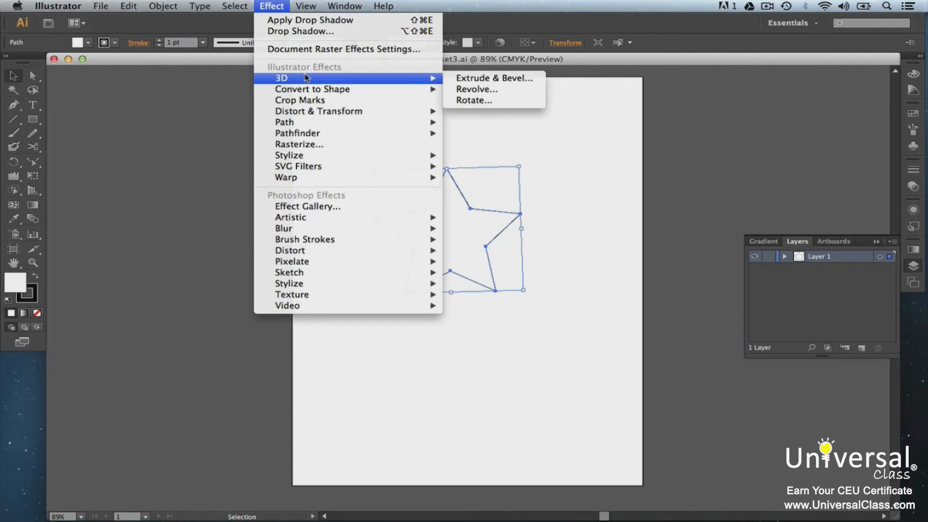
left_click(447, 79)
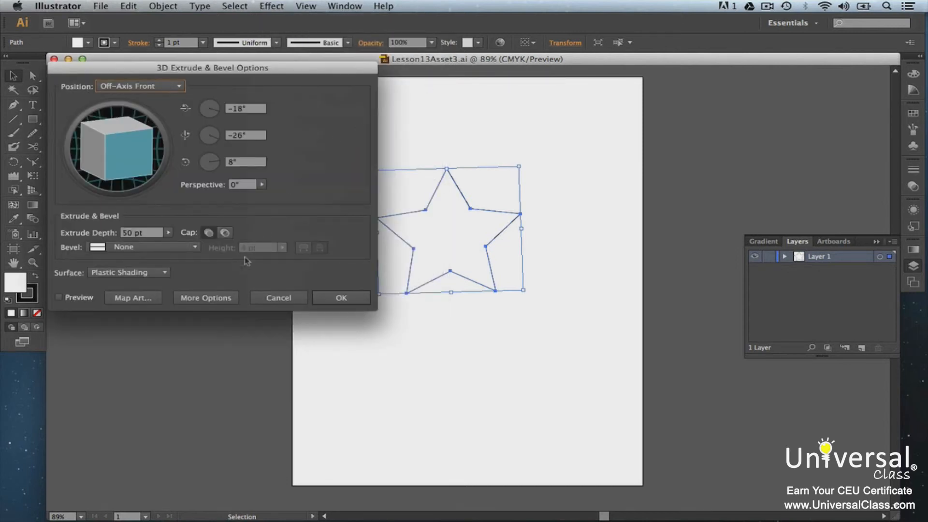
left_click(224, 299)
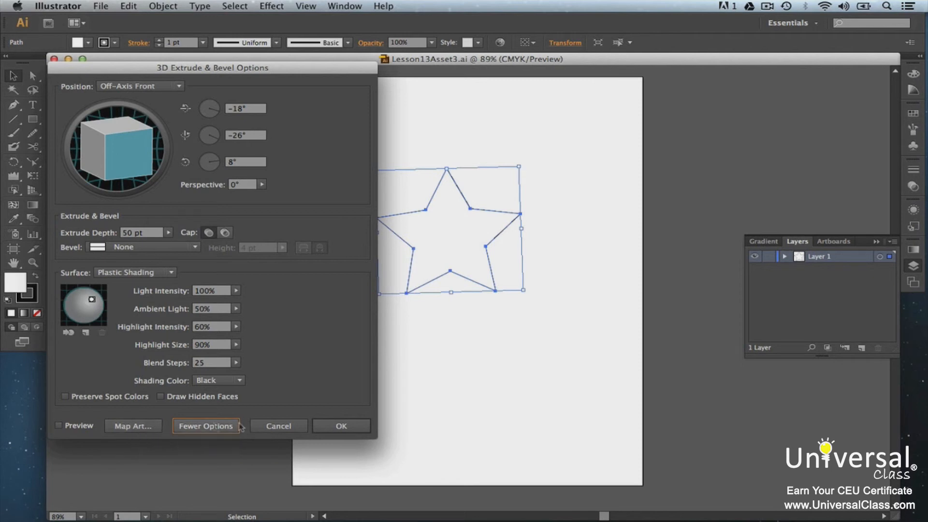
left_click(337, 425)
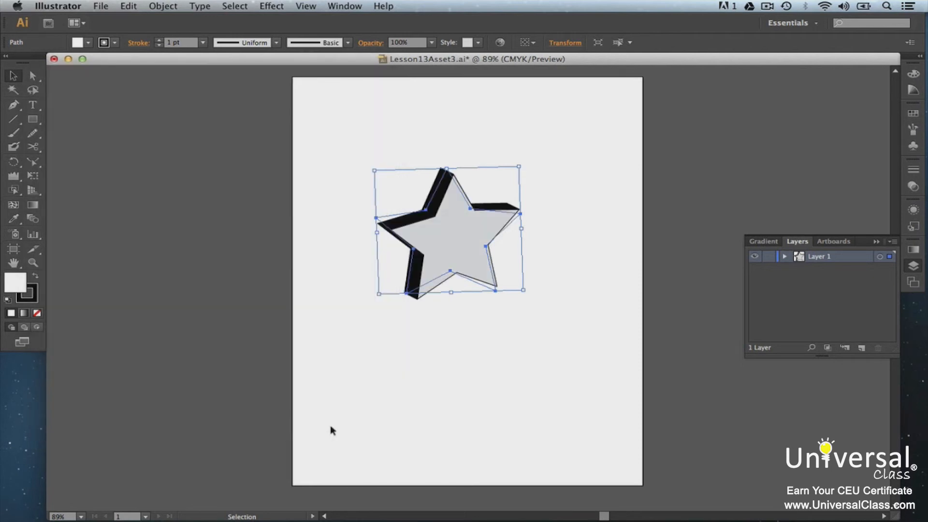
left_click(330, 430)
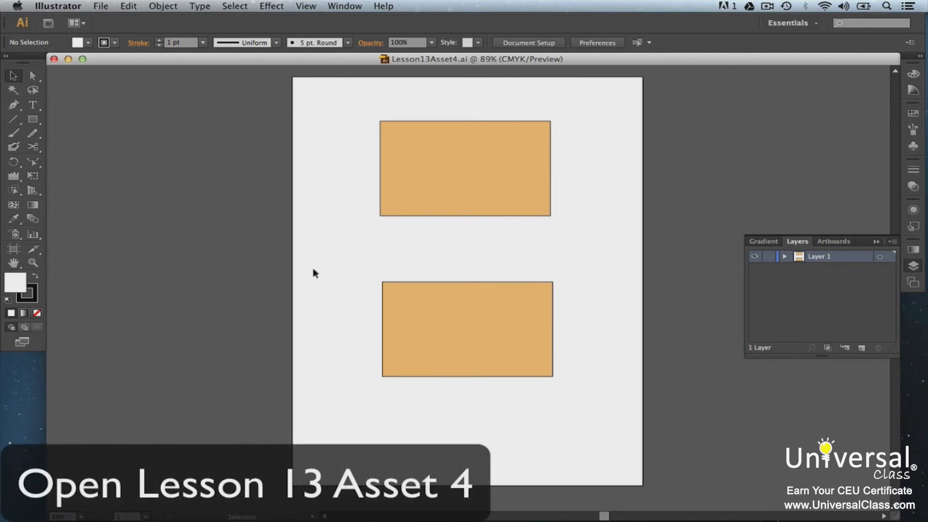
Apply a Fisheye warp to the upper rectangle in Lesson13Asset4.ai with -34% bend, 32% horizontal and -28% vertical distortion
left_click(430, 170)
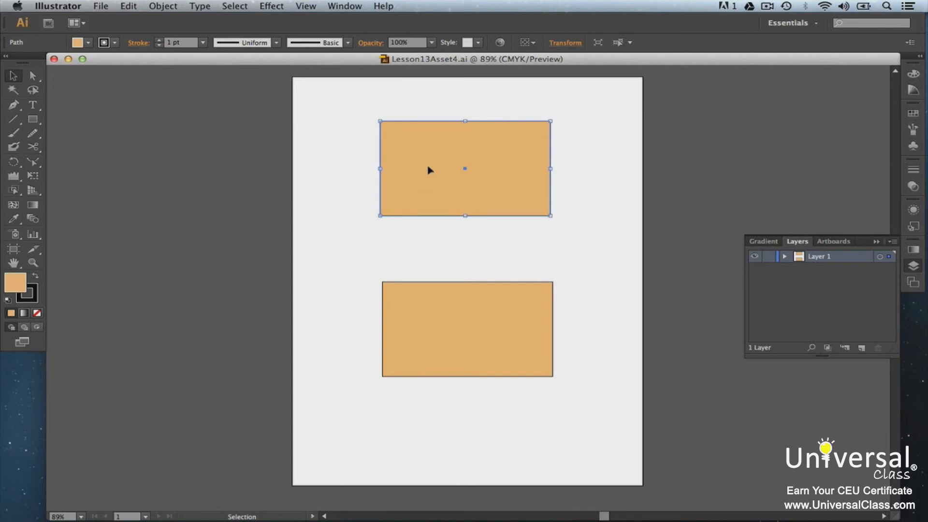
left_click(271, 6)
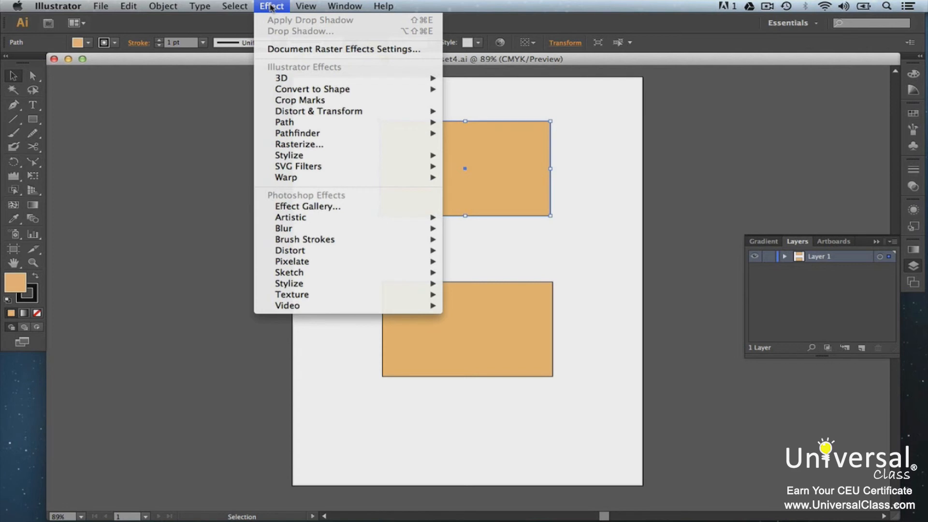
mouse_move(337, 177)
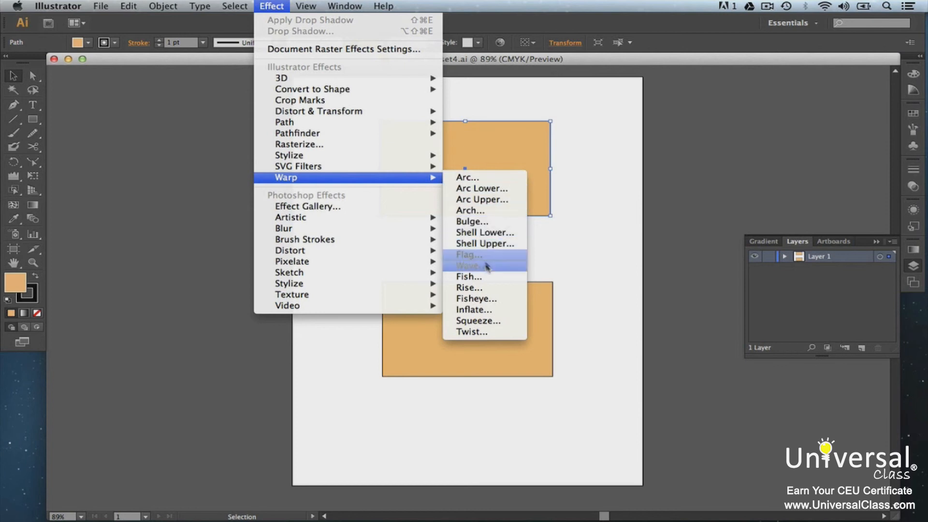
left_click(492, 301)
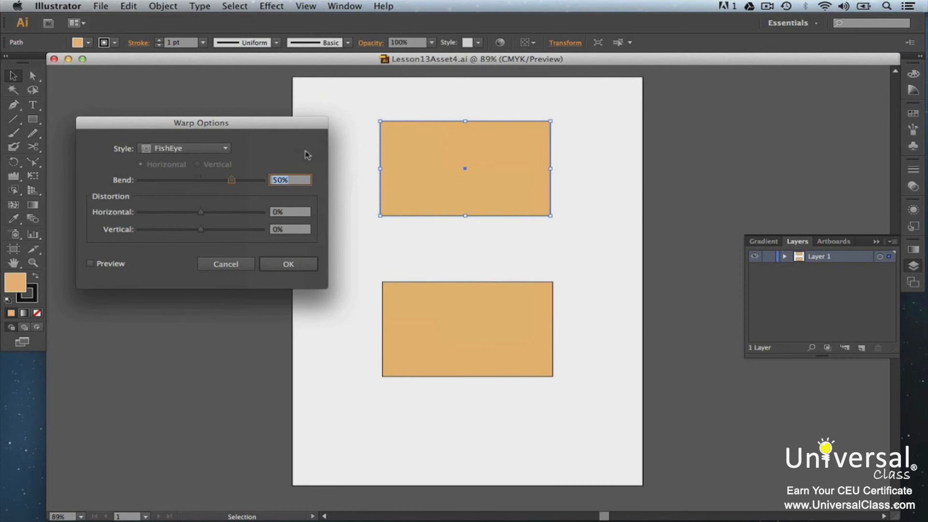
left_click(228, 151)
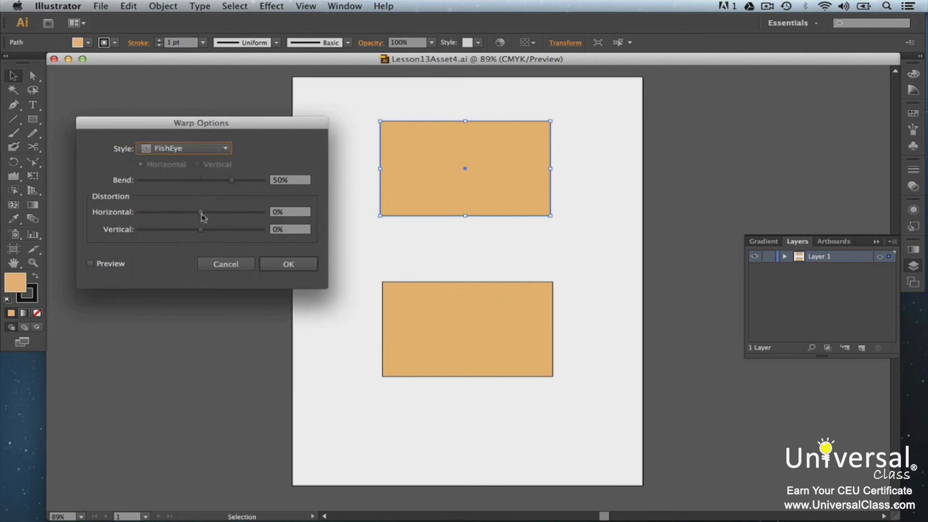
left_click_drag(202, 214, 196, 214)
left_click_drag(232, 180, 184, 231)
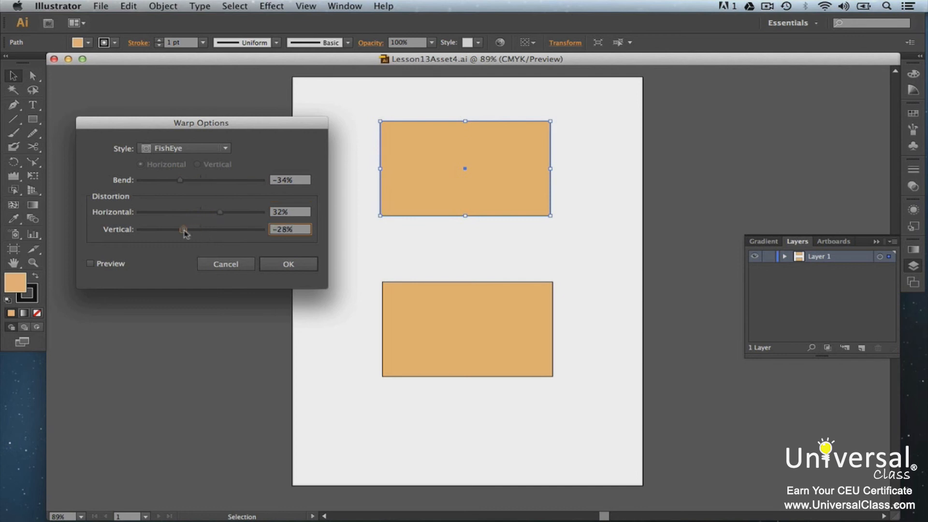
left_click(275, 262)
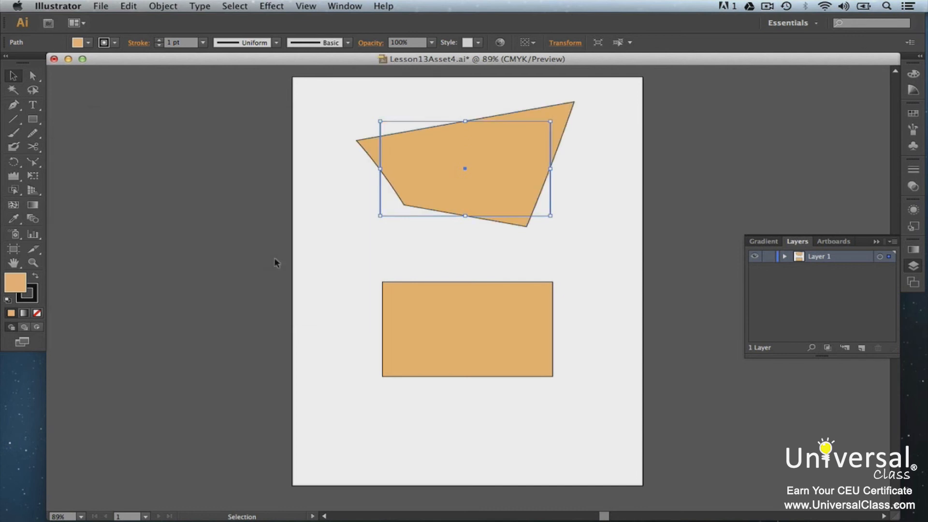
left_click(275, 263)
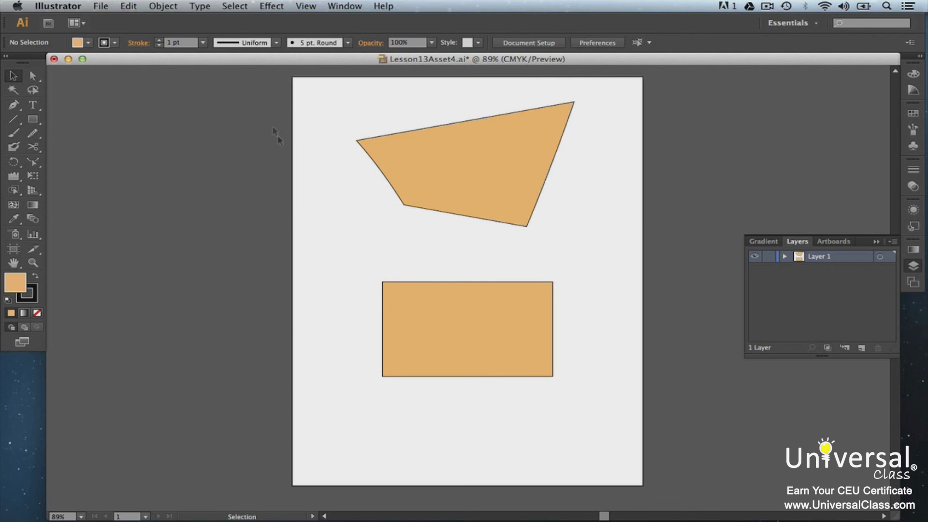
Apply the Pucker & Bloat effect to the lower rectangle, with the amount set well toward Pucker
left_click(419, 304)
left_click(271, 5)
mouse_move(371, 119)
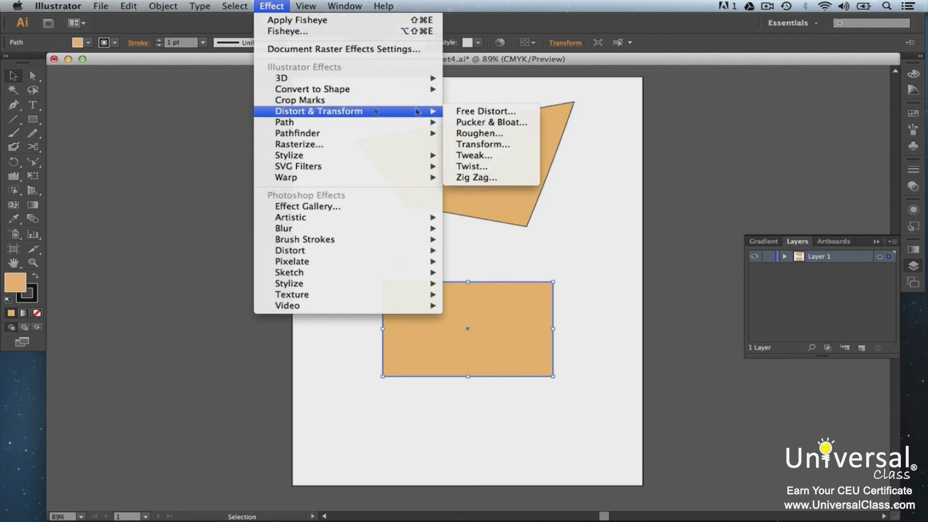
left_click(467, 126)
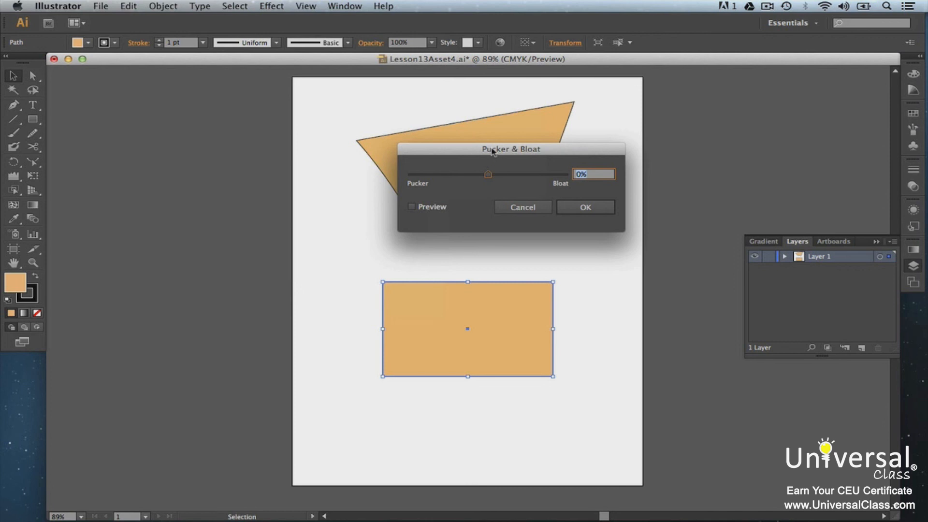
left_click_drag(489, 174, 444, 177)
left_click(573, 209)
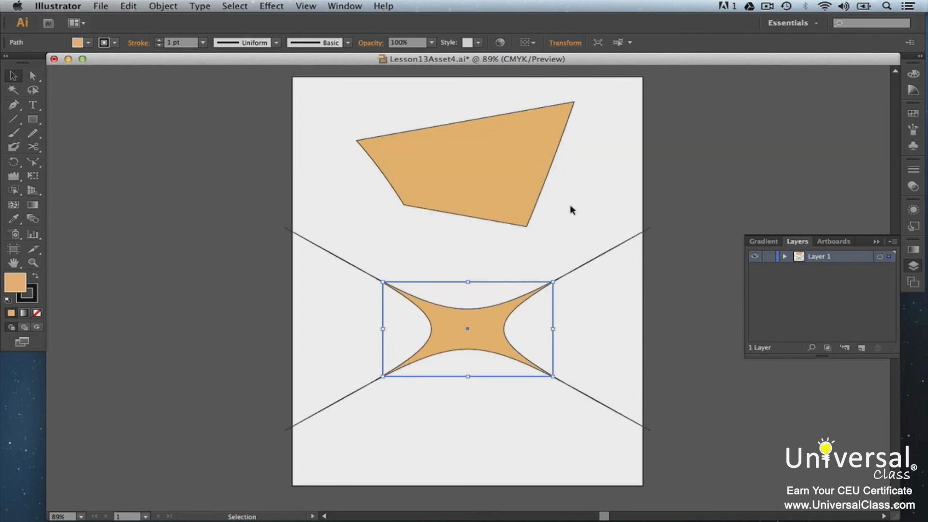